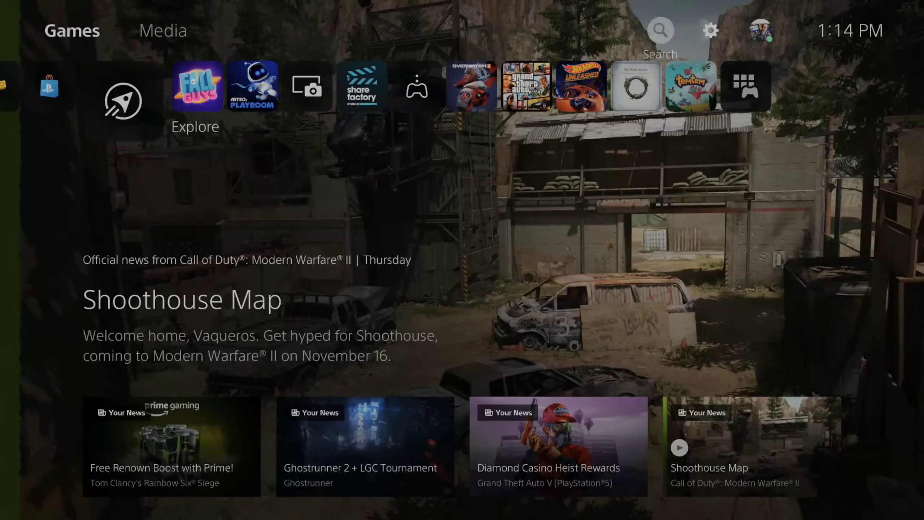
Step: Start restoring the licenses from the Other section of the console's Users and Accounts settings
{"action": "key", "text": "Return"}
{"action": "key", "text": "Down"}
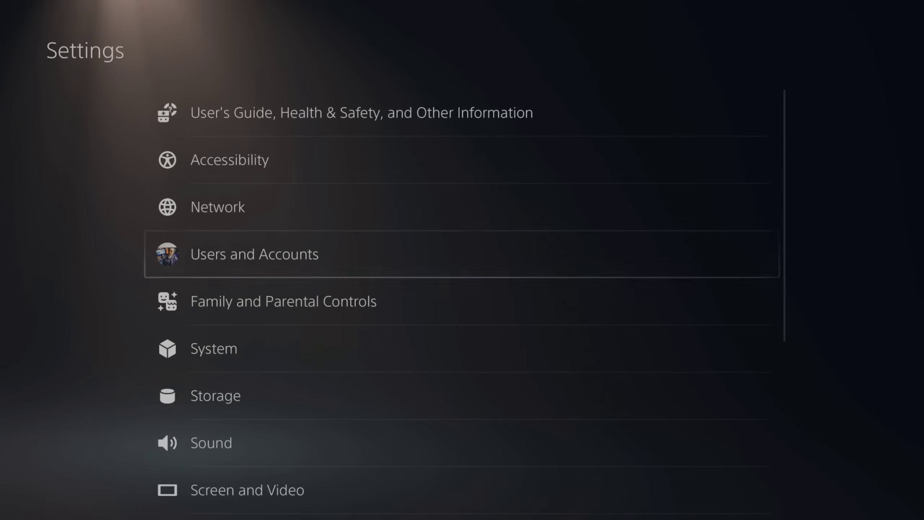
{"action": "key", "text": "Return"}
{"action": "key", "text": "Down"}
{"action": "key", "text": "Down"}
{"action": "key", "text": "Down"}
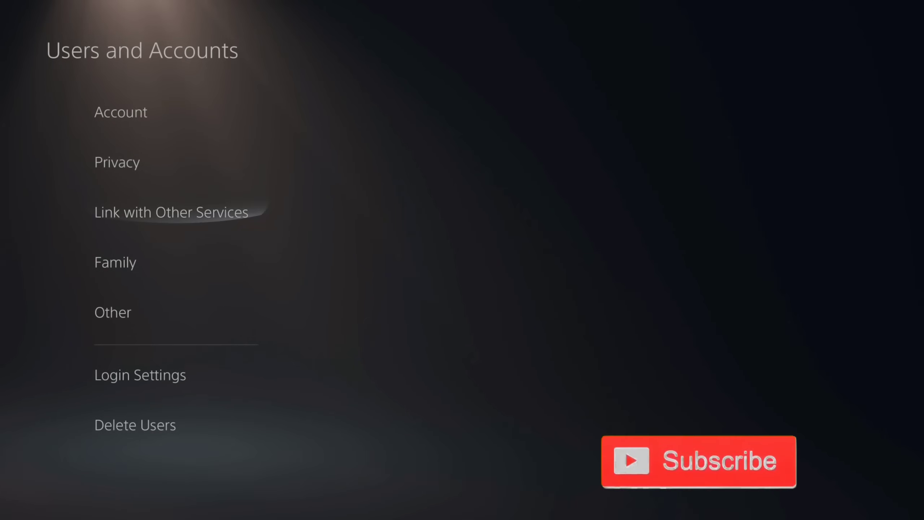
{"action": "key", "text": "Down"}
{"action": "key", "text": "Right"}
{"action": "key", "text": "Down"}
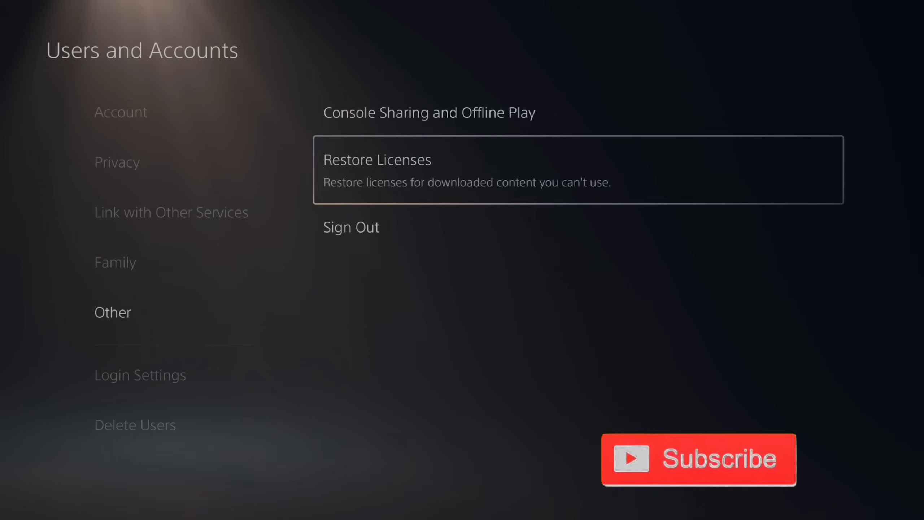
{"action": "key", "text": "Return"}
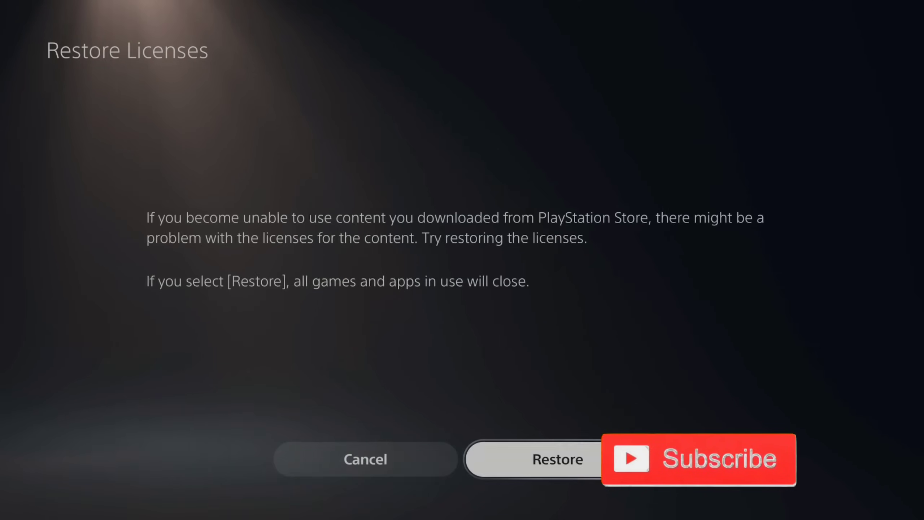
{"action": "key", "text": "Return"}
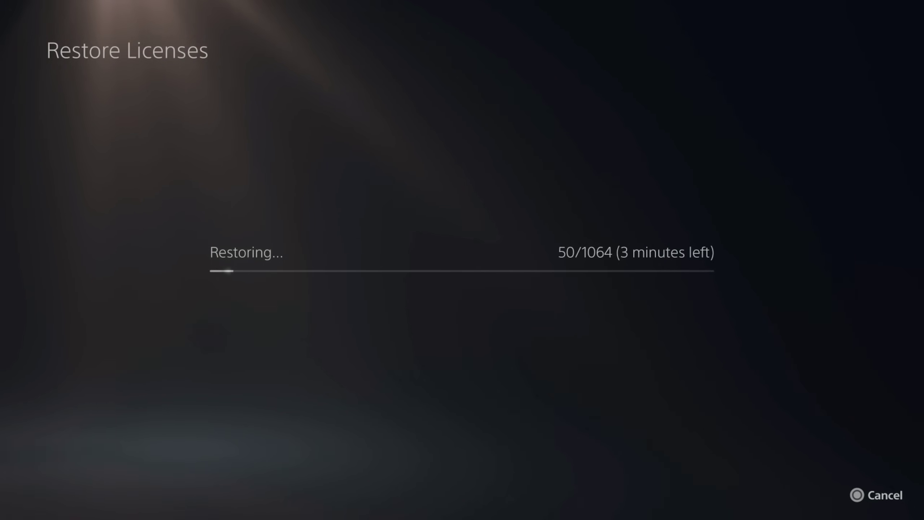
Step: Cancel the license restoration and return to the console's home screen
{"action": "key", "text": "Escape"}
{"action": "key", "text": "Left"}
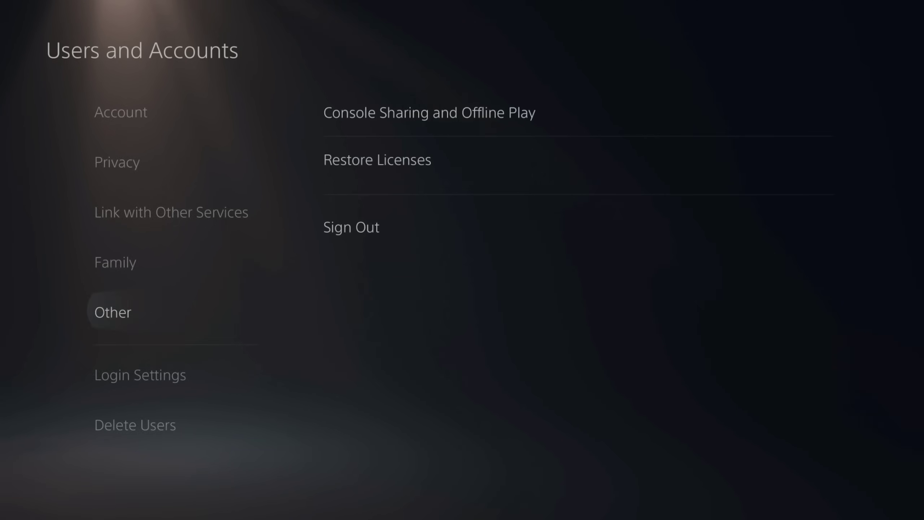
{"action": "key", "text": "Escape"}
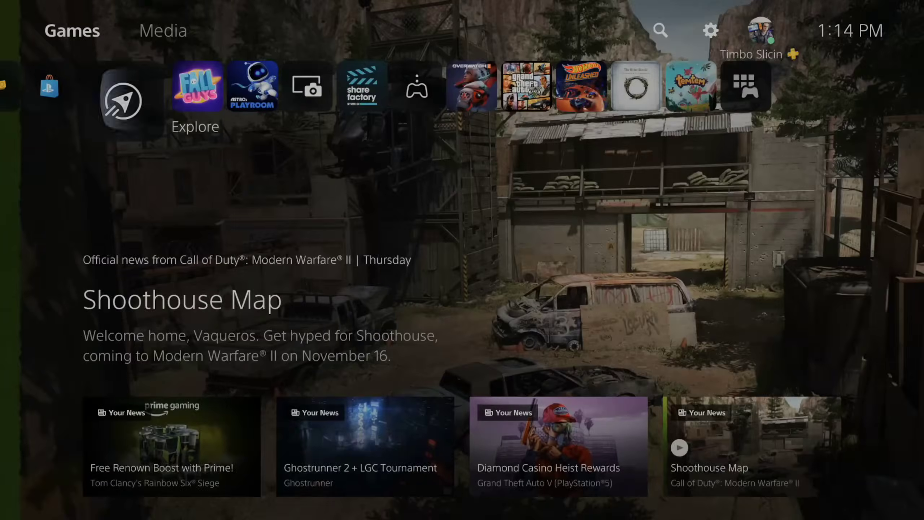
Step: Delete the Fall Guys game from the console and confirm the deletion
{"action": "key", "text": "Right"}
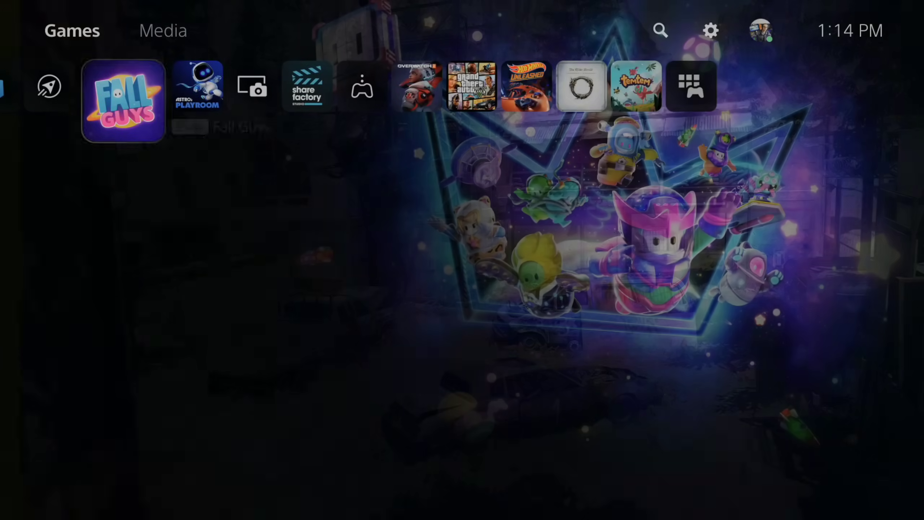
{"action": "key", "text": "Menu"}
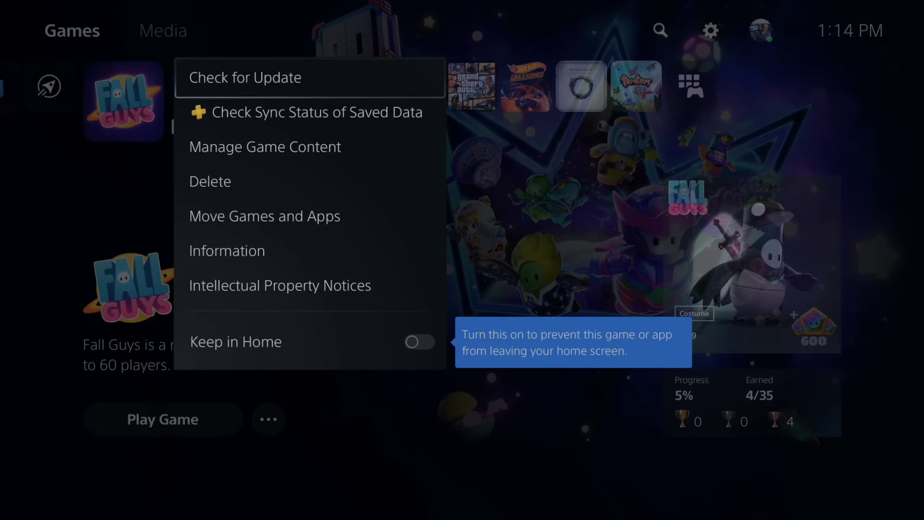
{"action": "key", "text": "Up"}
{"action": "key", "text": "Up"}
{"action": "key", "text": "Up"}
{"action": "key", "text": "Up"}
{"action": "key", "text": "Return"}
{"action": "key", "text": "Return"}
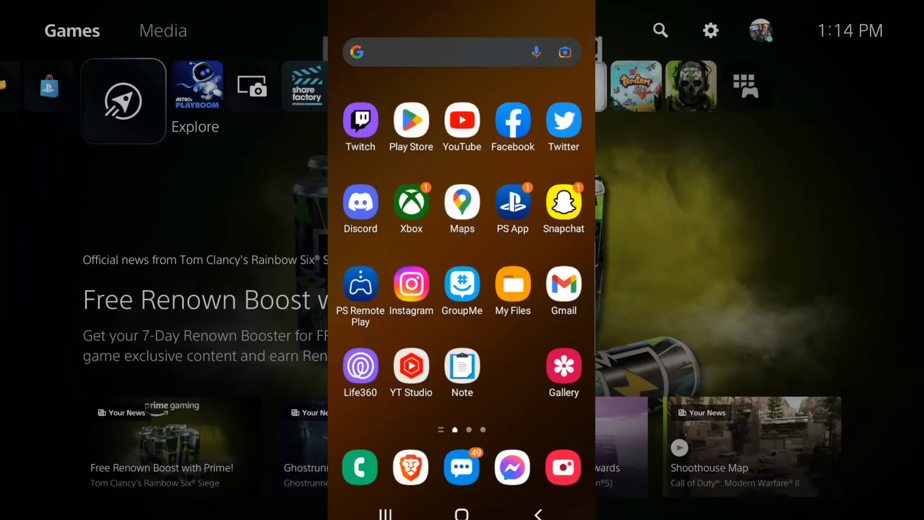
Step: Switch to the PS App on the phone and show the purchased games in the Game Library
{"action": "left_click", "coordinate": [510, 206]}
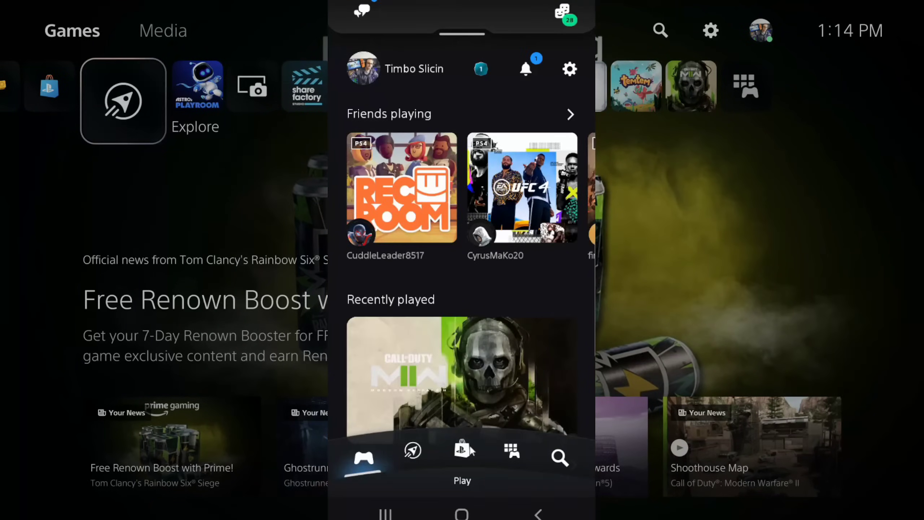
{"action": "left_click", "coordinate": [469, 450]}
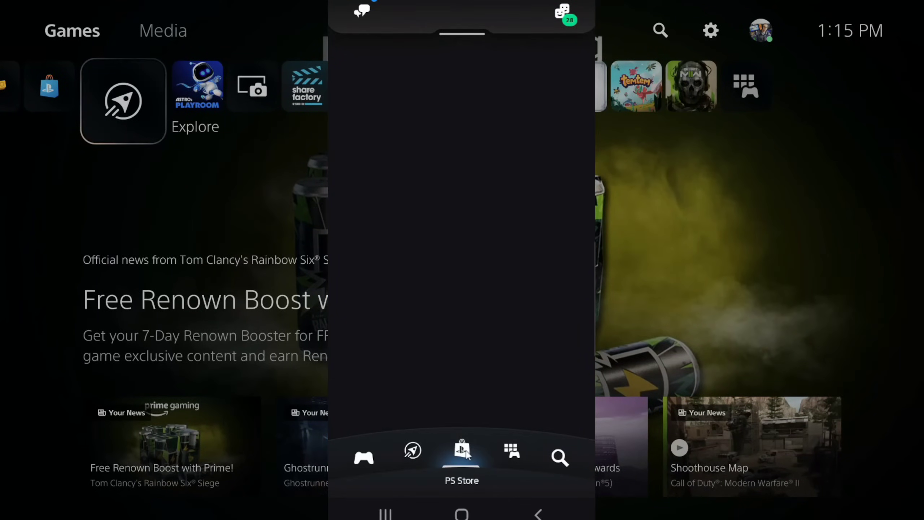
{"action": "left_click", "coordinate": [514, 450]}
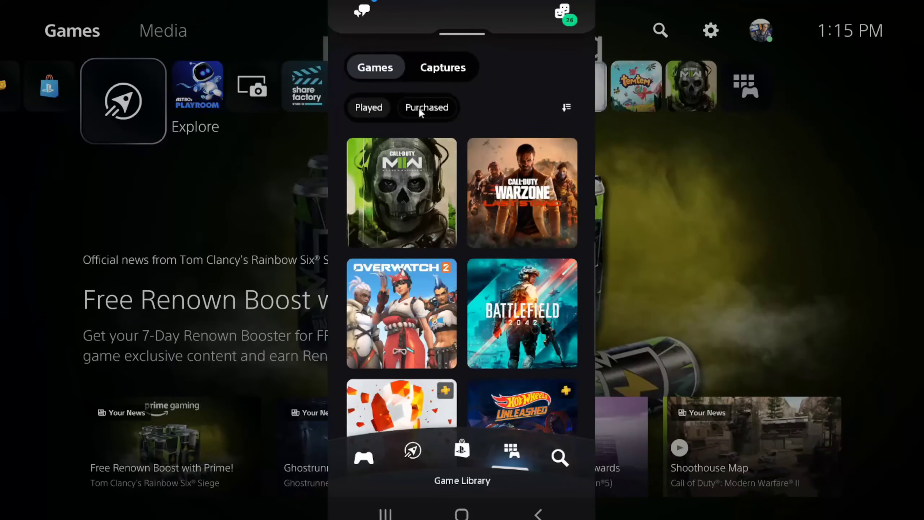
{"action": "left_click", "coordinate": [419, 109]}
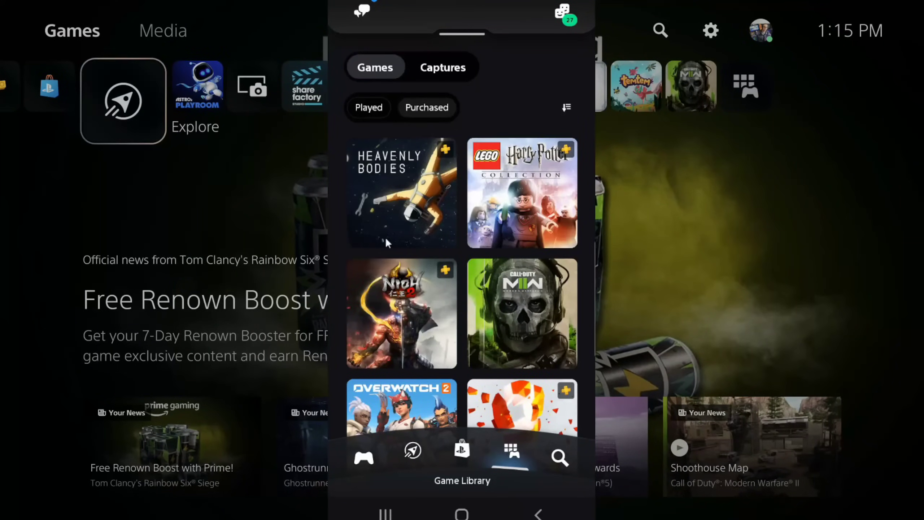
Step: Find Overwatch 2 among the purchased games and view its console download option
{"action": "scroll", "coordinate": [457, 176], "scroll_direction": "down", "scroll_amount": 3}
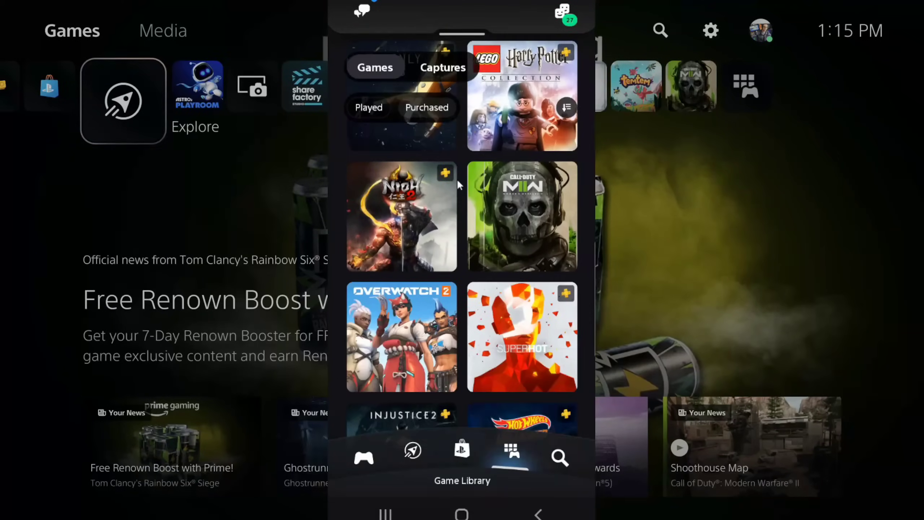
{"action": "scroll", "coordinate": [457, 182], "scroll_direction": "down", "scroll_amount": 1}
{"action": "scroll", "coordinate": [424, 269], "scroll_direction": "down", "scroll_amount": 1}
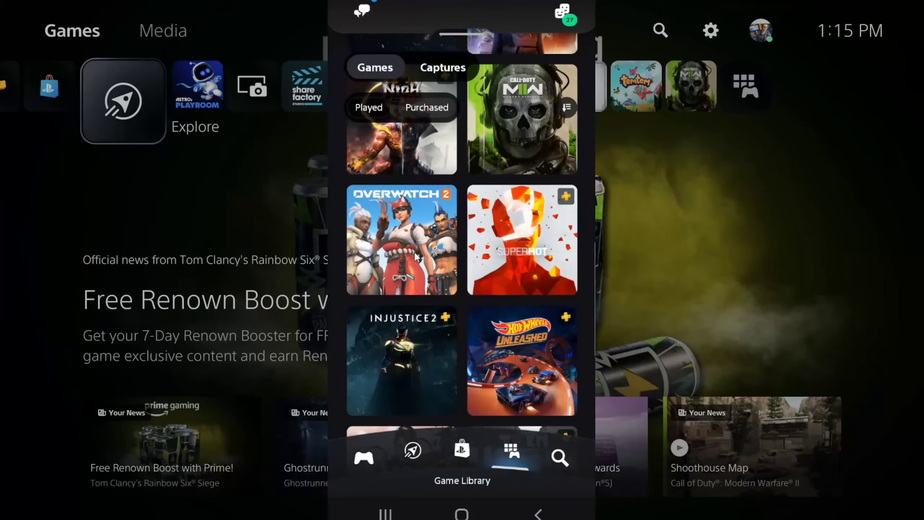
{"action": "left_click", "coordinate": [409, 243]}
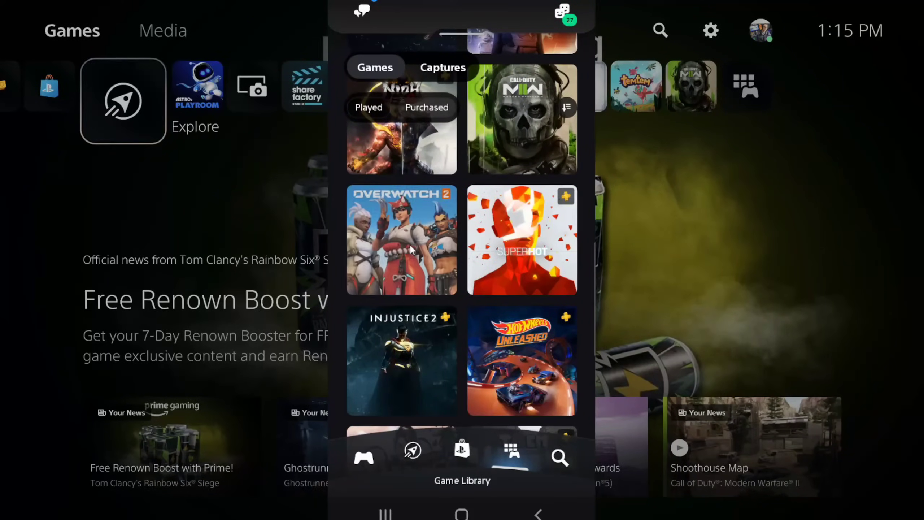
{"action": "scroll", "coordinate": [449, 345], "scroll_direction": "down", "scroll_amount": 1}
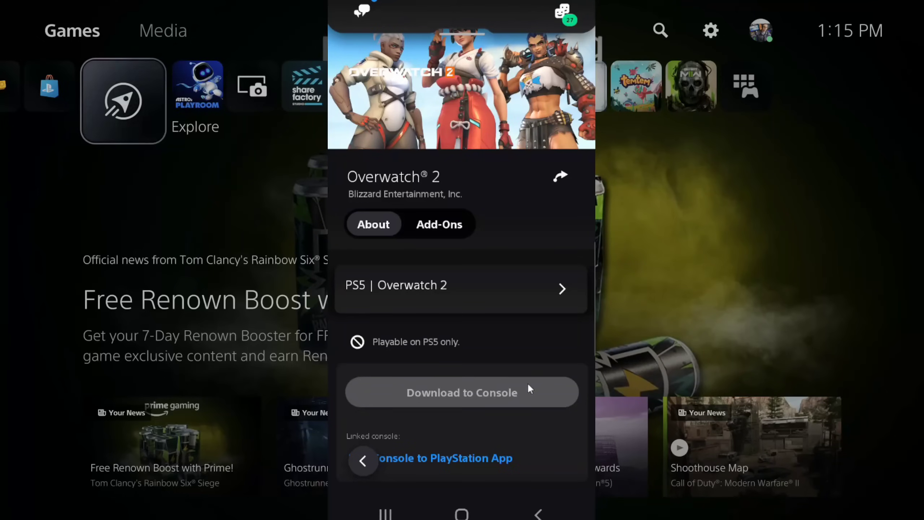
Step: Examine the Overwatch 2 add-ons and the Watchpoint Pack's purchase details, and return to the purchased games
{"action": "left_click", "coordinate": [441, 225]}
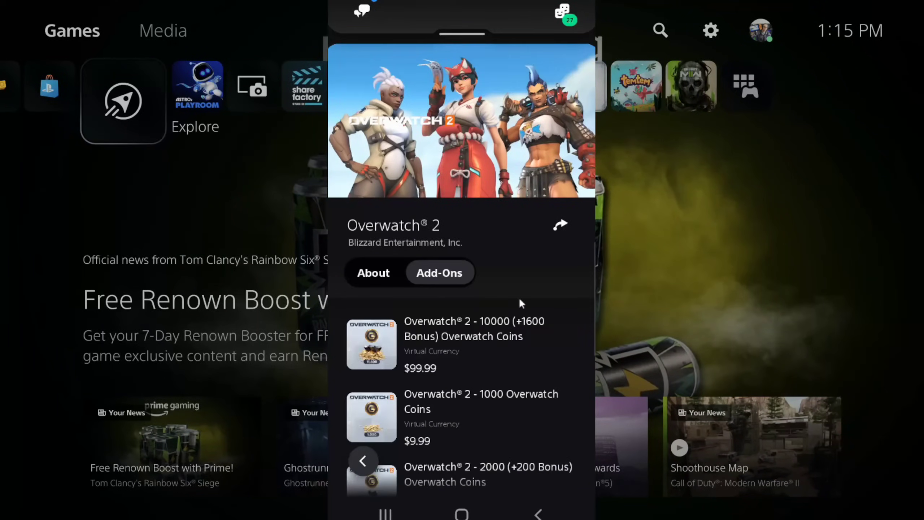
{"action": "scroll", "coordinate": [464, 360], "scroll_direction": "down", "scroll_amount": 5}
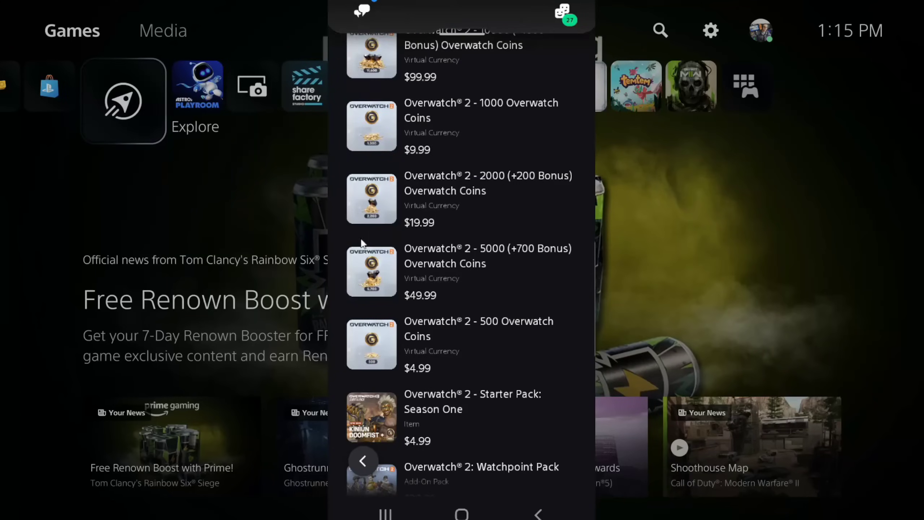
{"action": "scroll", "coordinate": [497, 456], "scroll_direction": "up", "scroll_amount": 3}
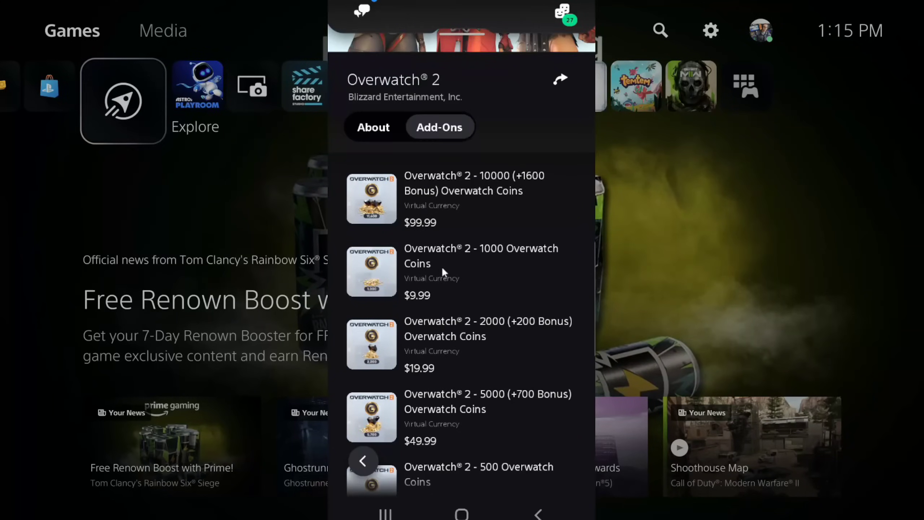
{"action": "scroll", "coordinate": [443, 303], "scroll_direction": "down", "scroll_amount": 5}
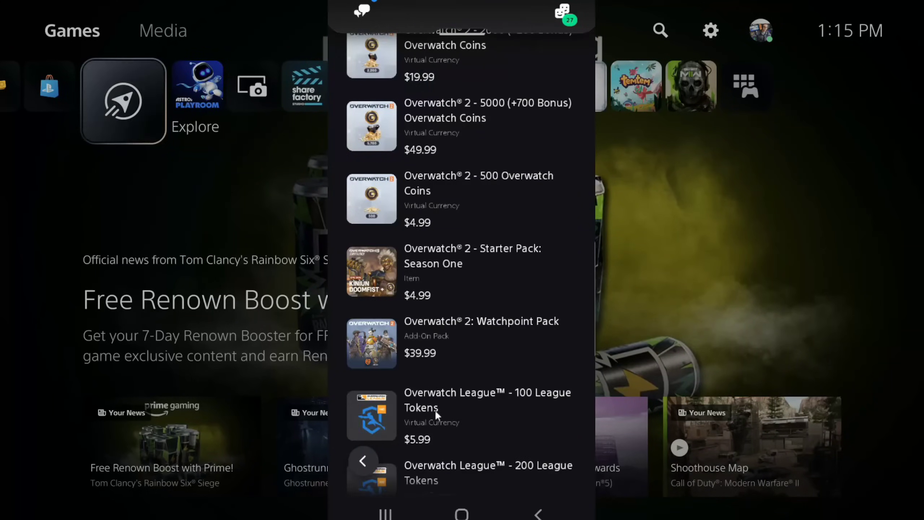
{"action": "left_click", "coordinate": [447, 338]}
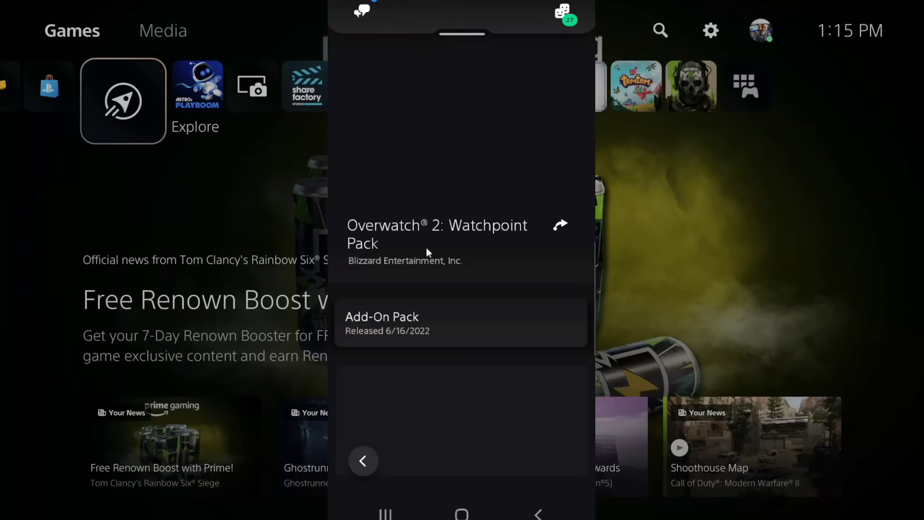
{"action": "scroll", "coordinate": [450, 308], "scroll_direction": "down", "scroll_amount": 3}
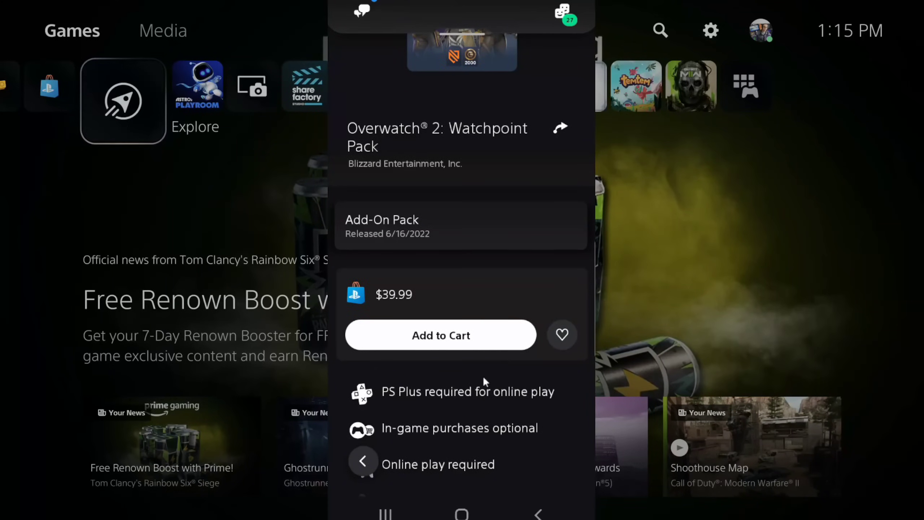
{"action": "scroll", "coordinate": [509, 360], "scroll_direction": "up", "scroll_amount": 3}
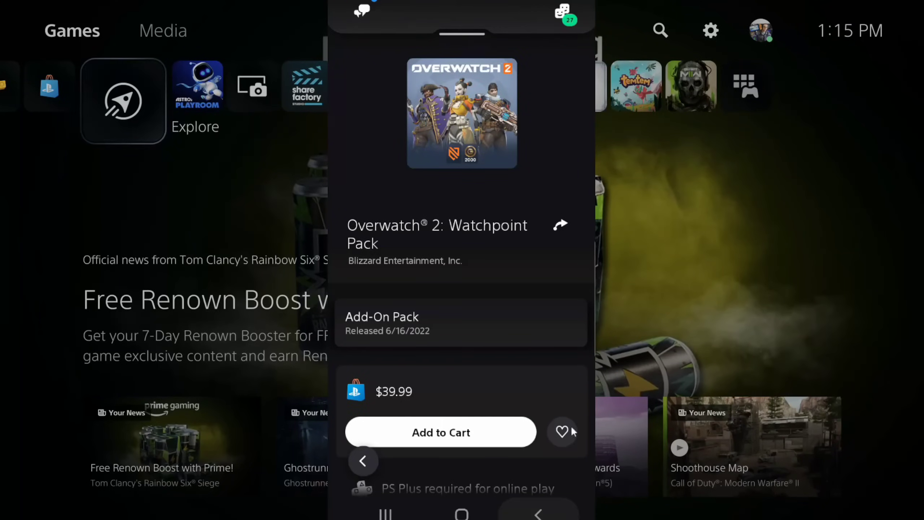
{"action": "left_click", "coordinate": [538, 511]}
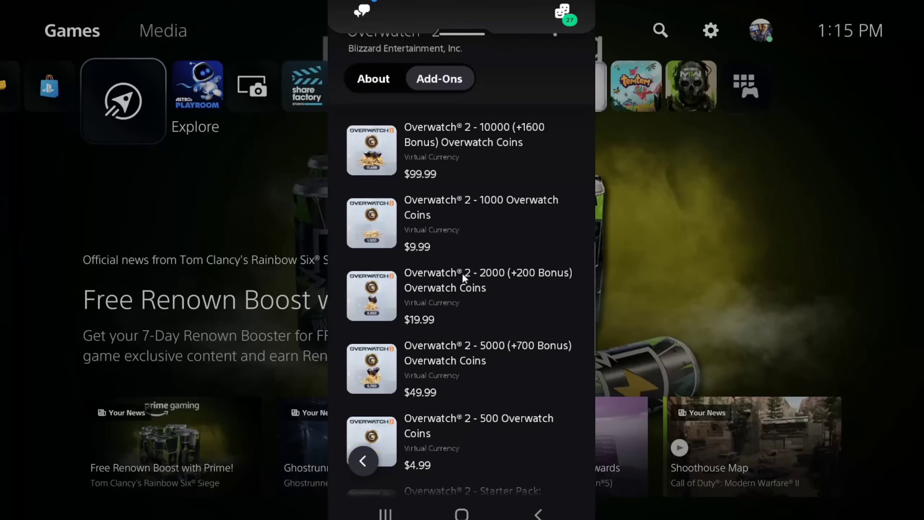
{"action": "left_click", "coordinate": [538, 513]}
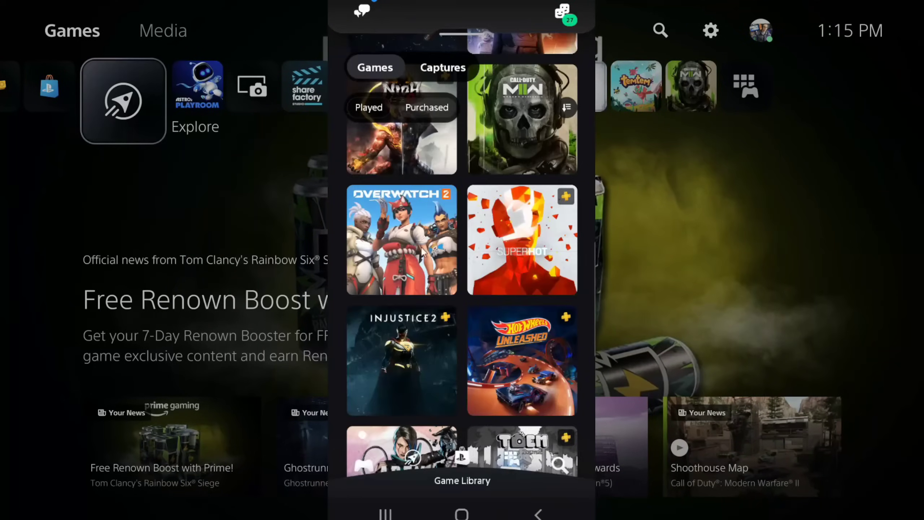
Step: Reopen the Overwatch 2 page and view the list of PS5 and PS4 editions
{"action": "left_click", "coordinate": [454, 201]}
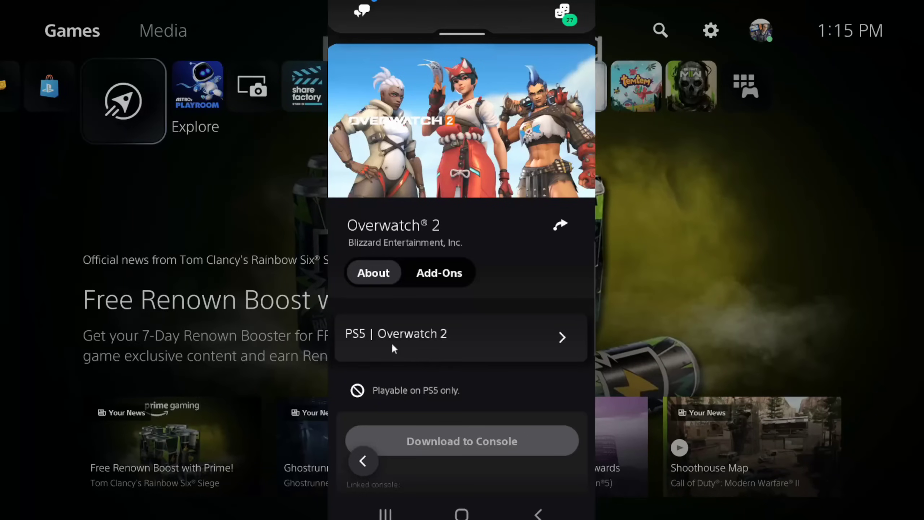
{"action": "left_click", "coordinate": [562, 338]}
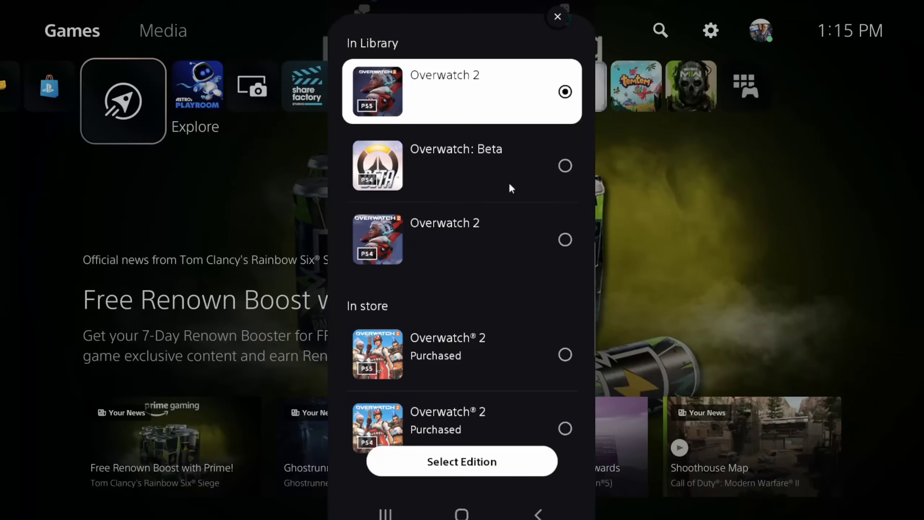
{"action": "left_click_drag", "start_coordinate": [329, 460], "coordinate": [362, 460]}
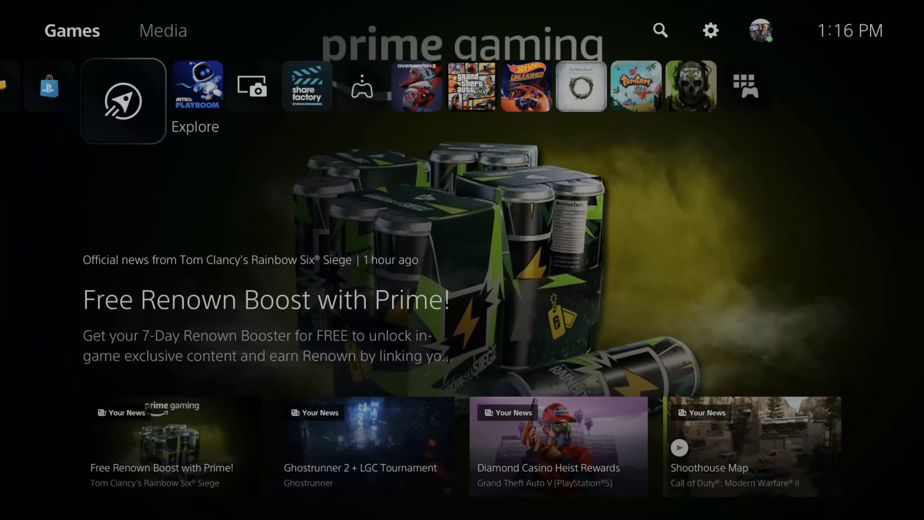
Step: Switch back to the PS5 and turn the console off completely from its power options
{"action": "key", "text": "super"}
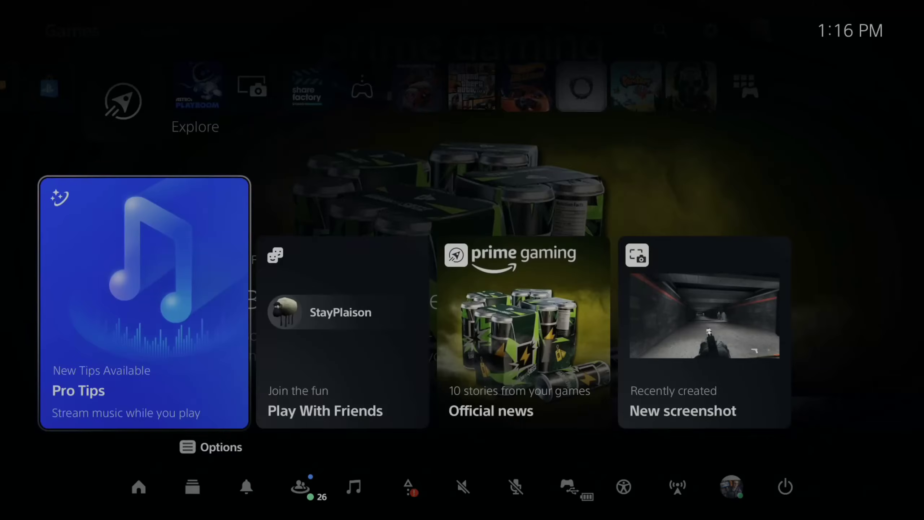
{"action": "key", "text": "Down"}
{"action": "key", "text": "Right"}
{"action": "key", "text": "Right"}
{"action": "key", "text": "Up"}
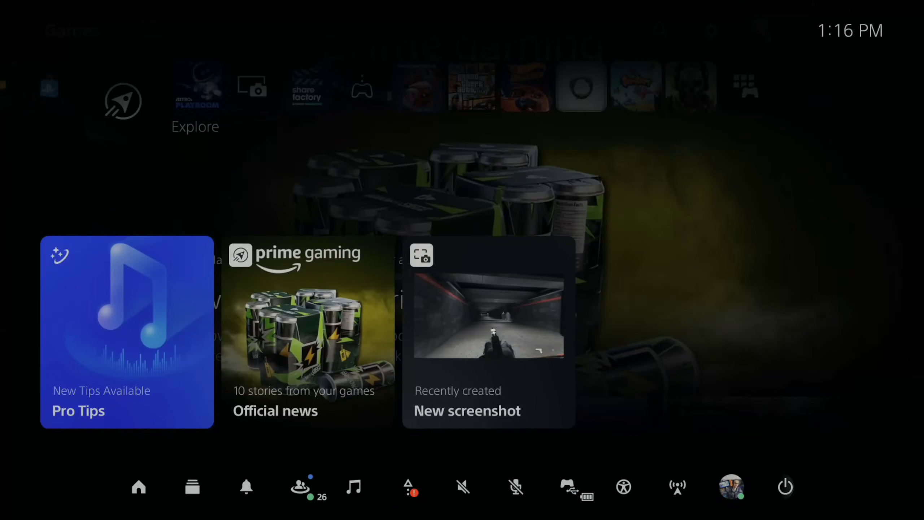
{"action": "key", "text": "Return"}
{"action": "key", "text": "Down"}
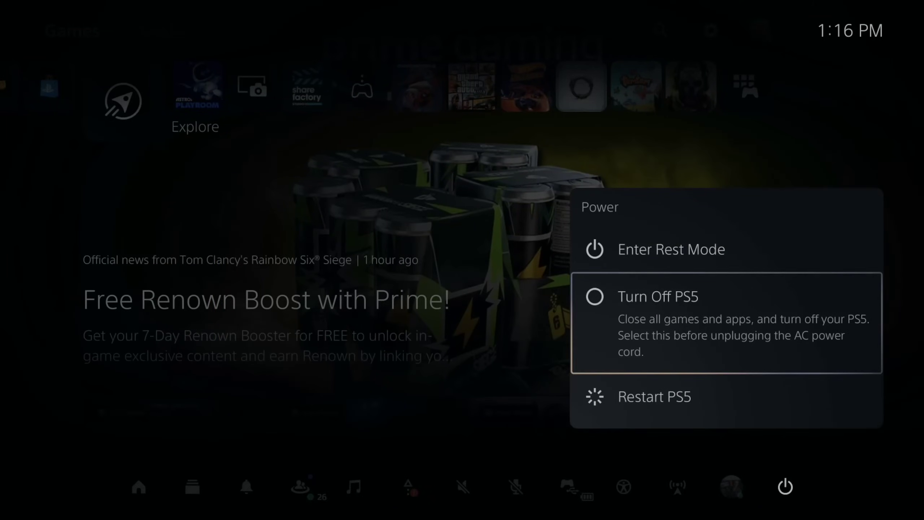
{"action": "key", "text": "Return"}
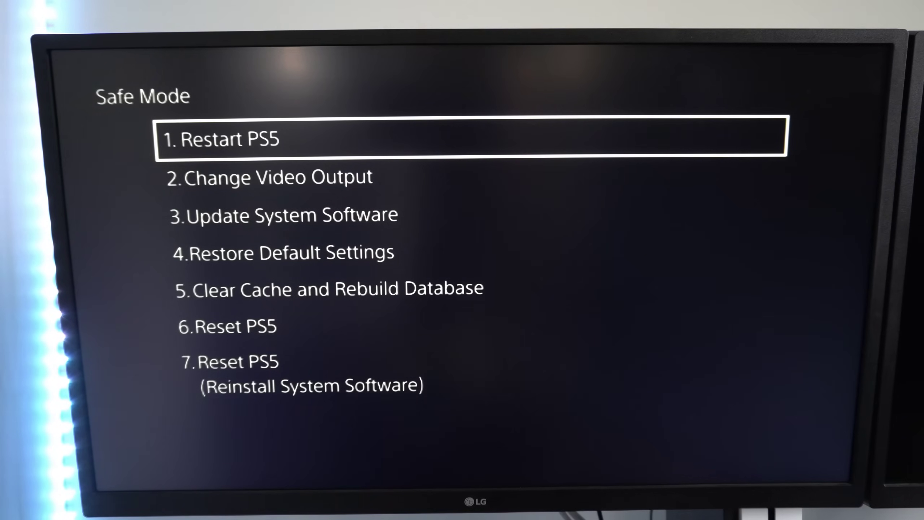
Step: View the Update System Software options, including updating using the internet, and return to the main Safe Mode list
{"action": "key", "text": "Down"}
{"action": "key", "text": "Down"}
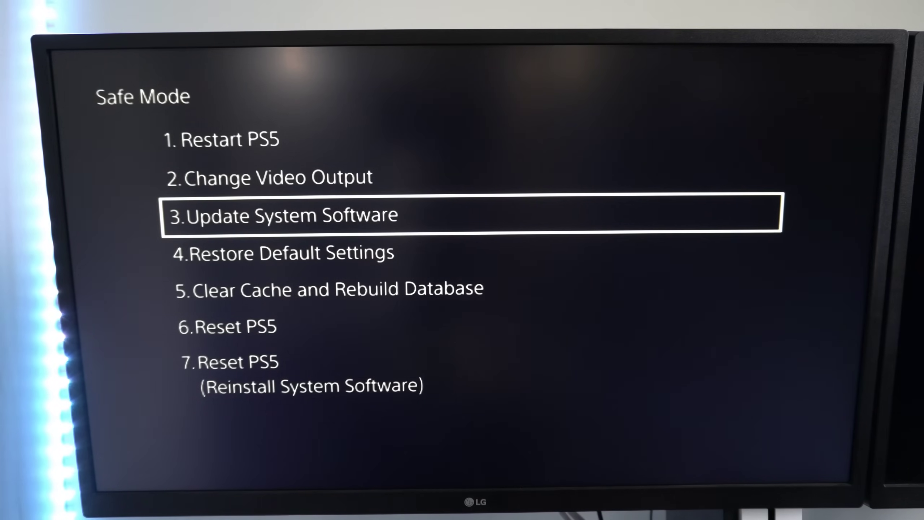
{"action": "key", "text": "Return"}
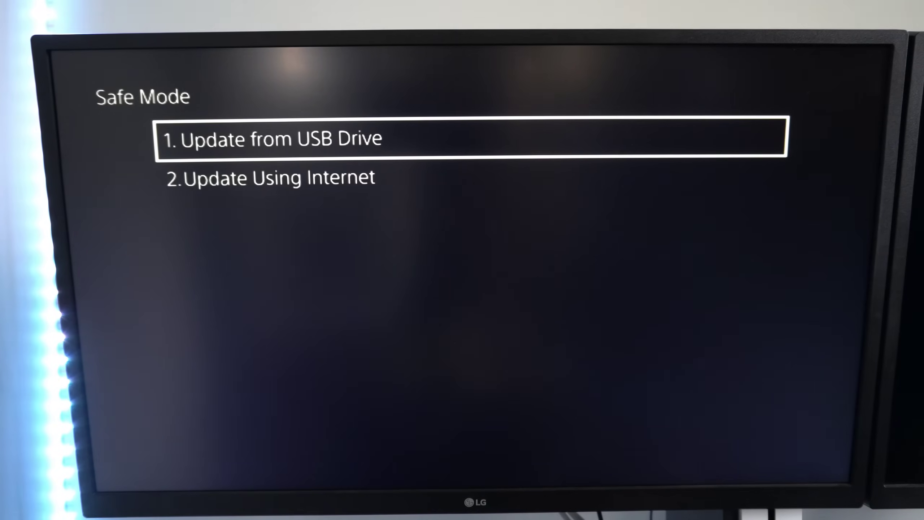
{"action": "key", "text": "Down"}
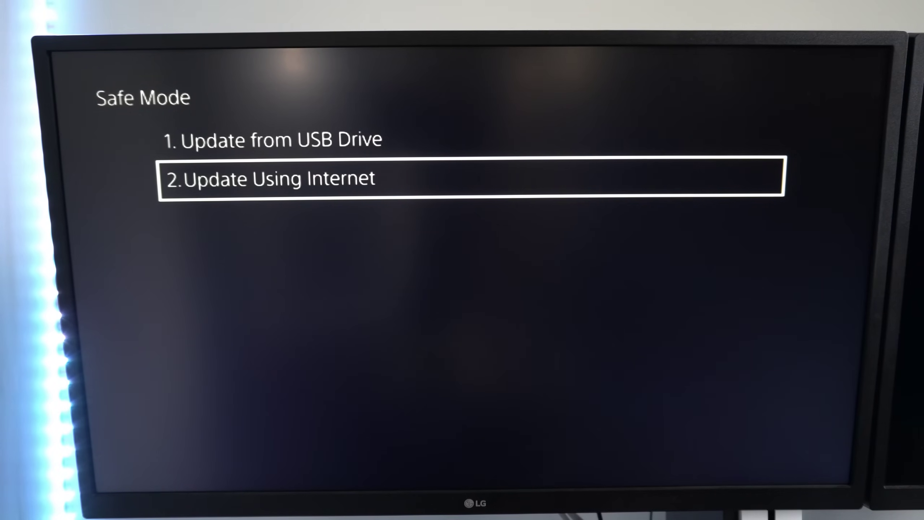
{"action": "key", "text": "Escape"}
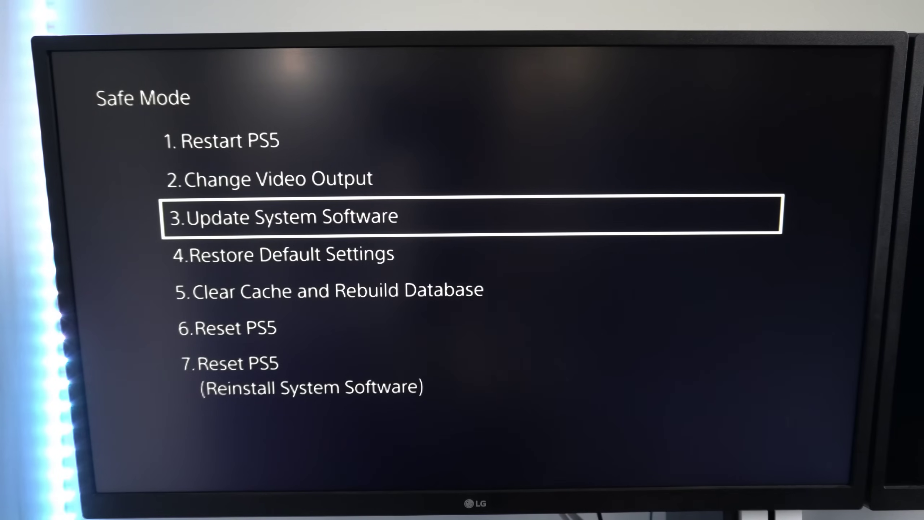
Step: Choose Rebuild Database within Clear Cache and Rebuild Database, bringing up its confirmation prompt
{"action": "key", "text": "Down"}
{"action": "key", "text": "Down"}
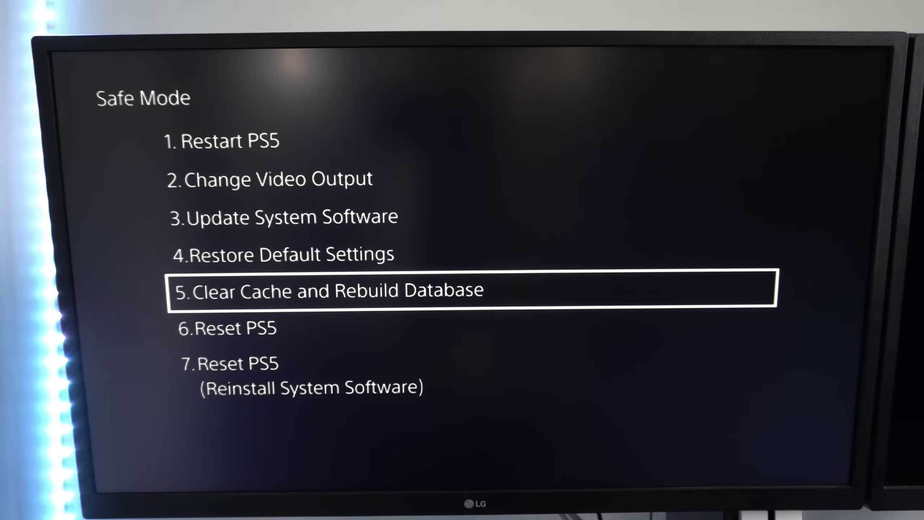
{"action": "key", "text": "Return"}
{"action": "key", "text": "Down"}
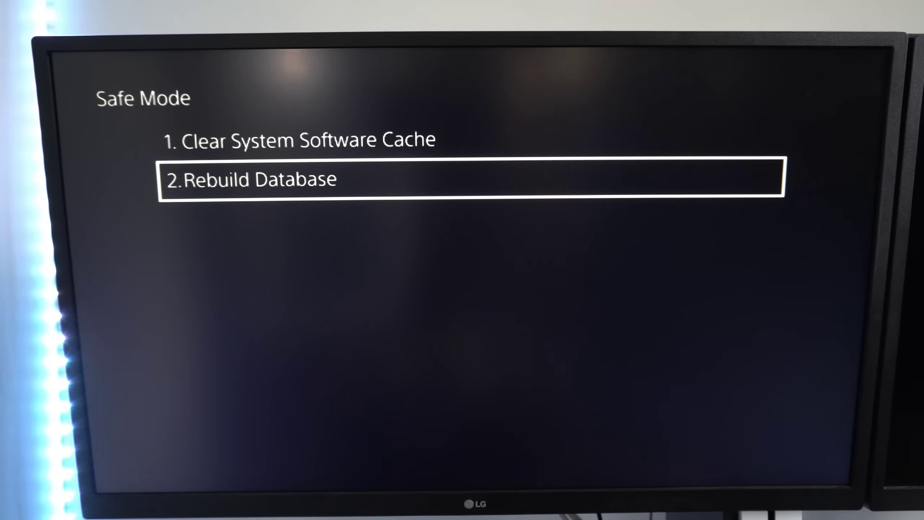
{"action": "key", "text": "Return"}
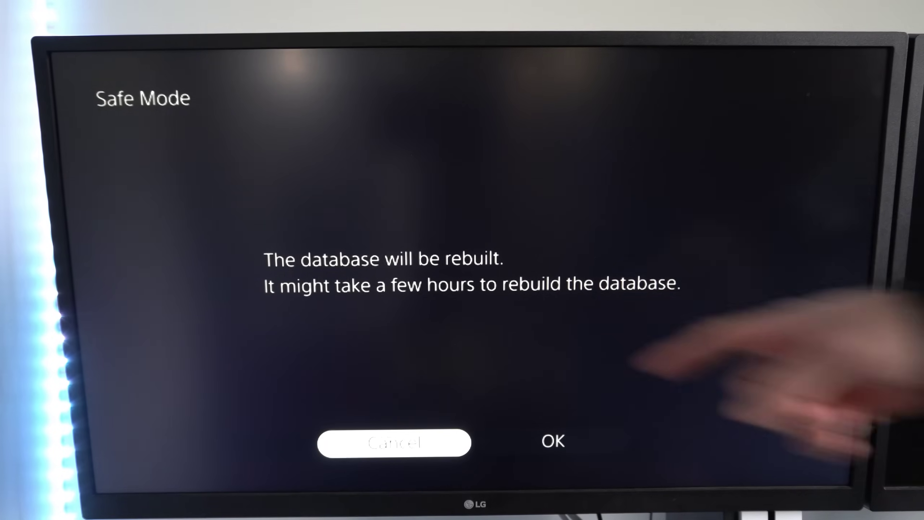